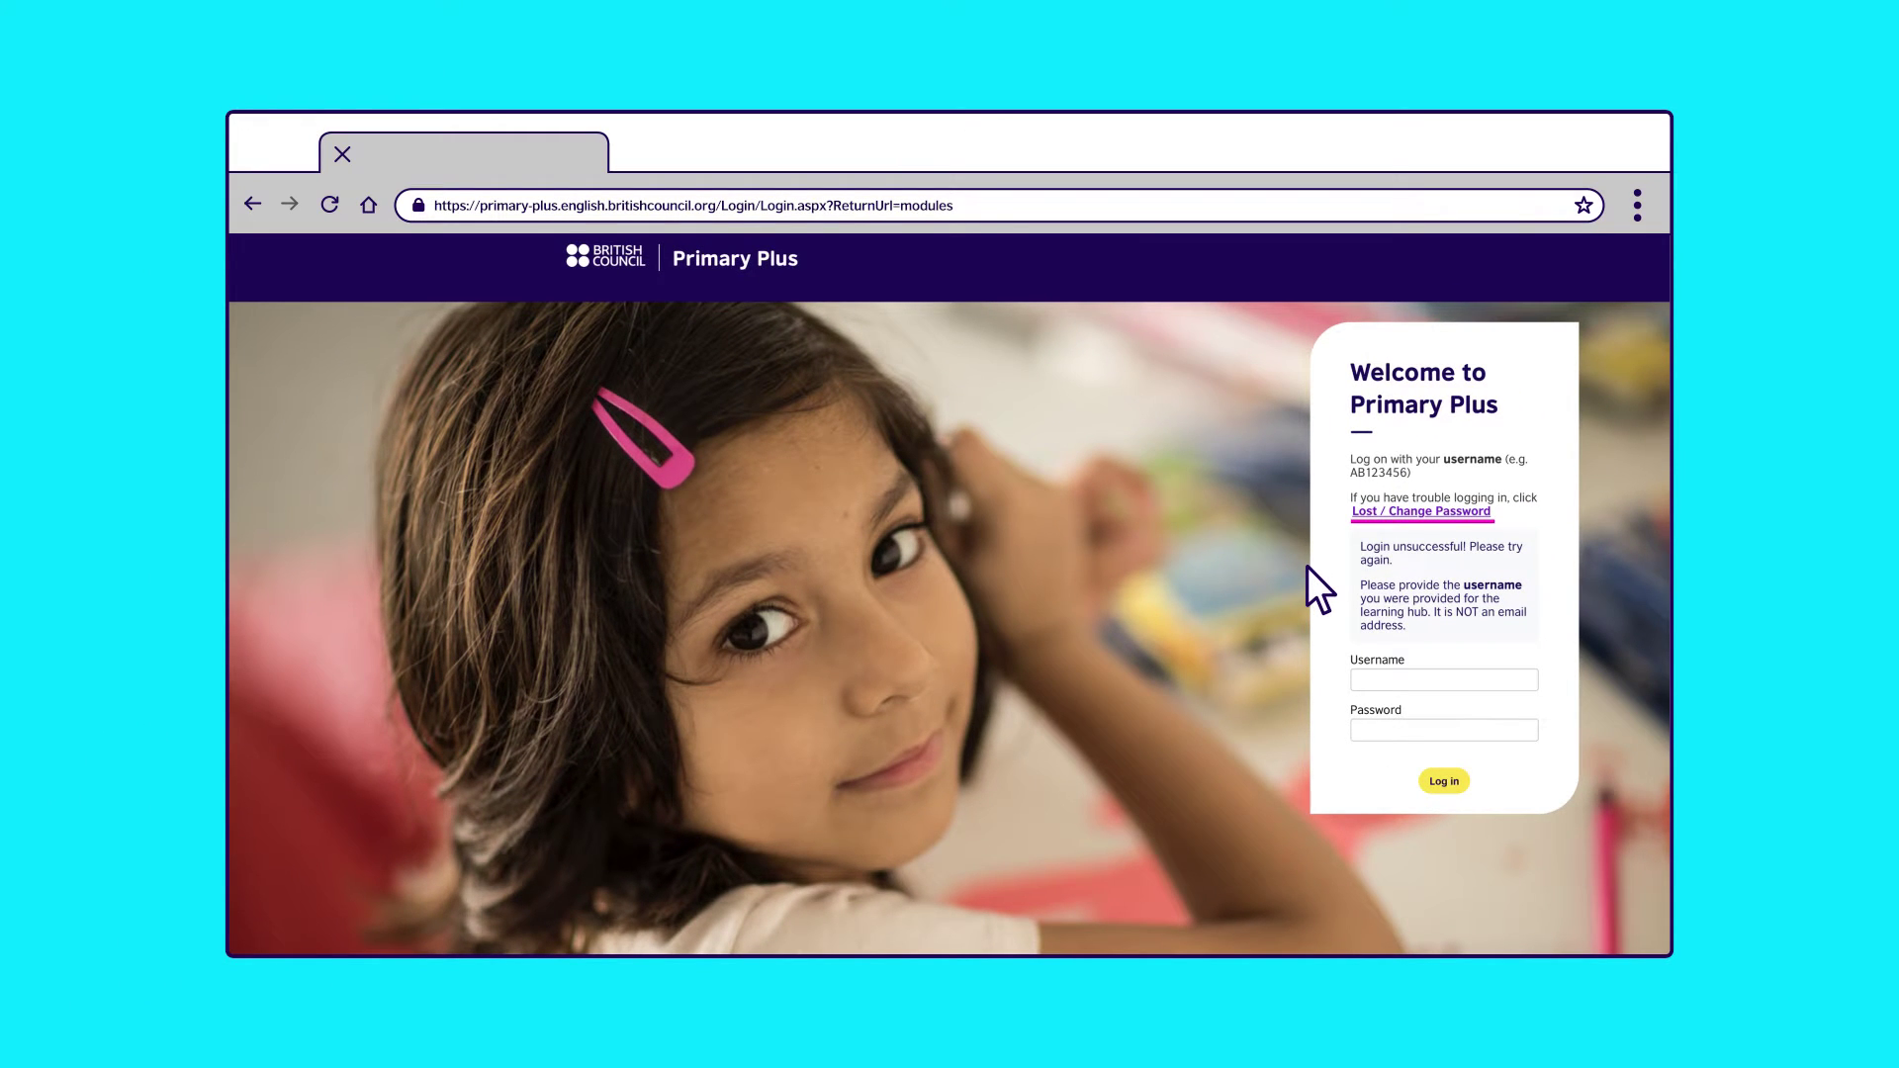
- Go to the Lost / Change Password recovery page after the failed login
click(1421, 511)
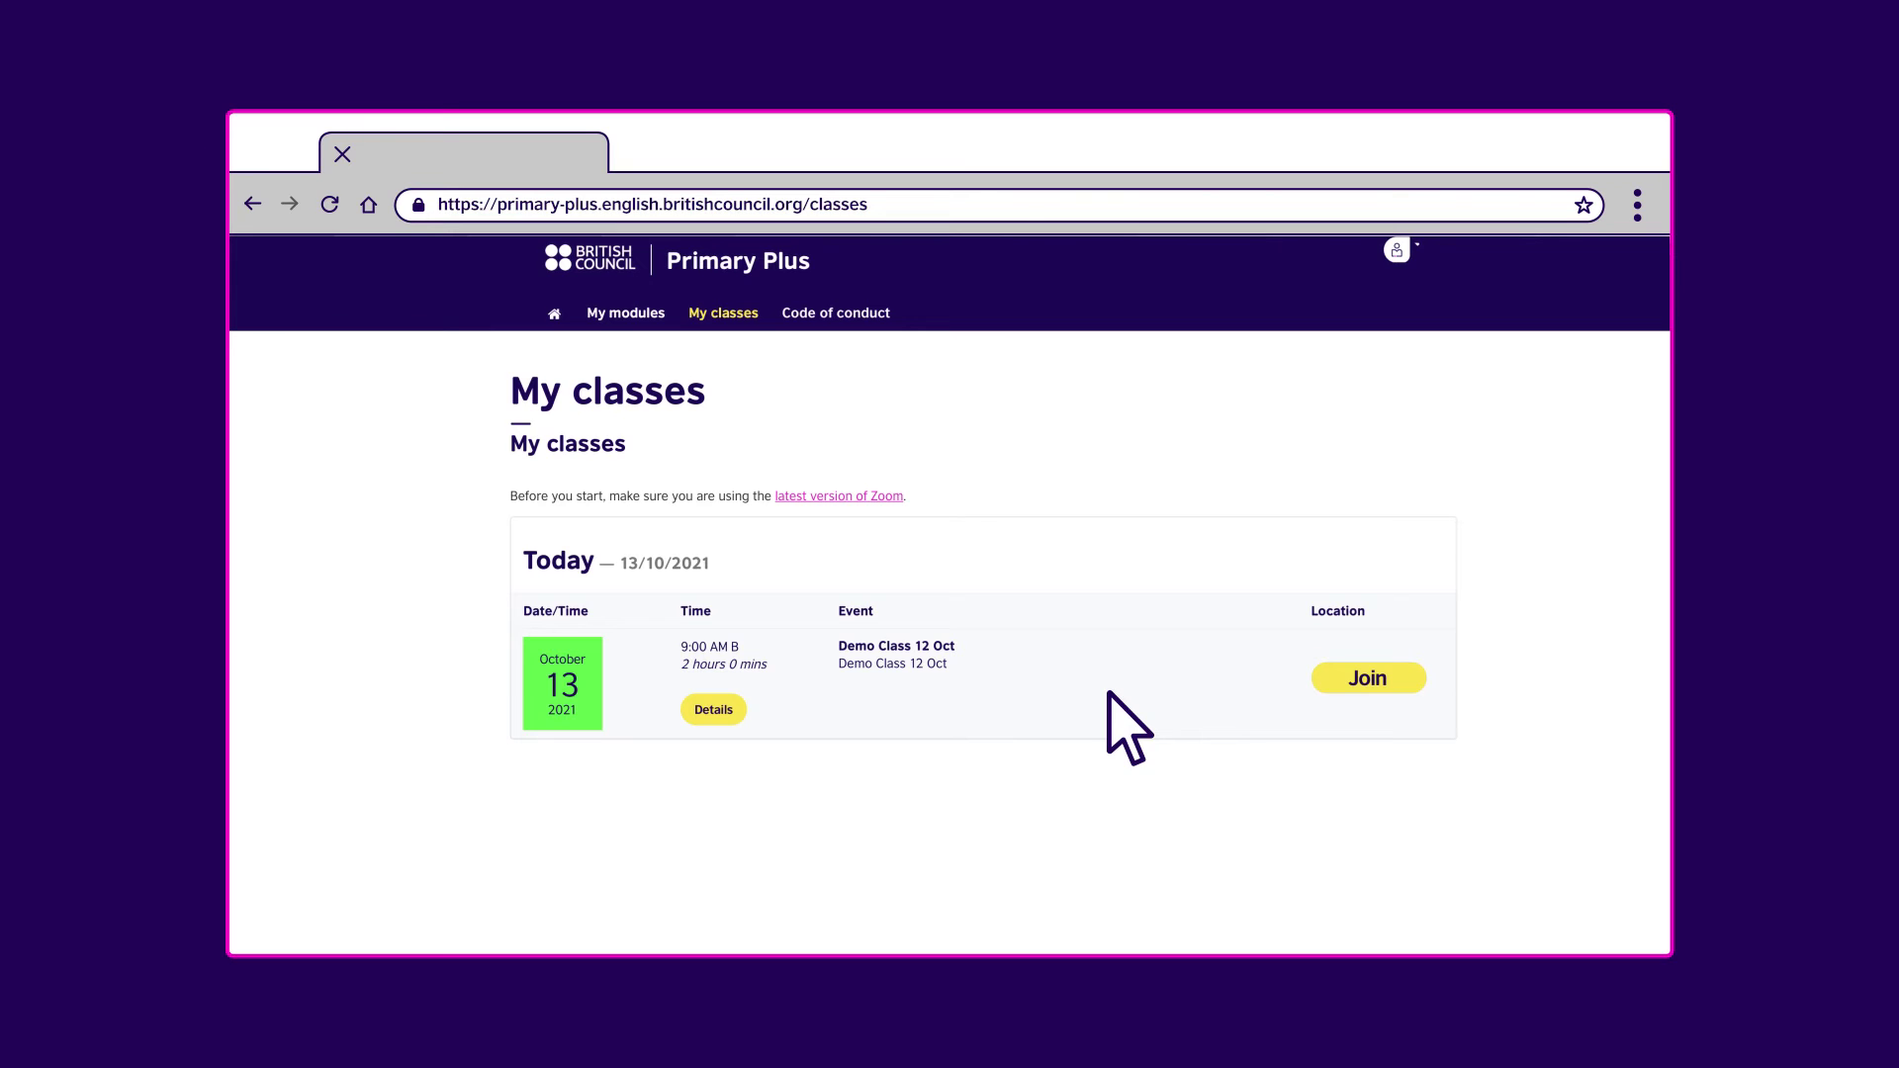
- Join today's Demo Class 12 Oct live lesson in Zoom
click(1368, 678)
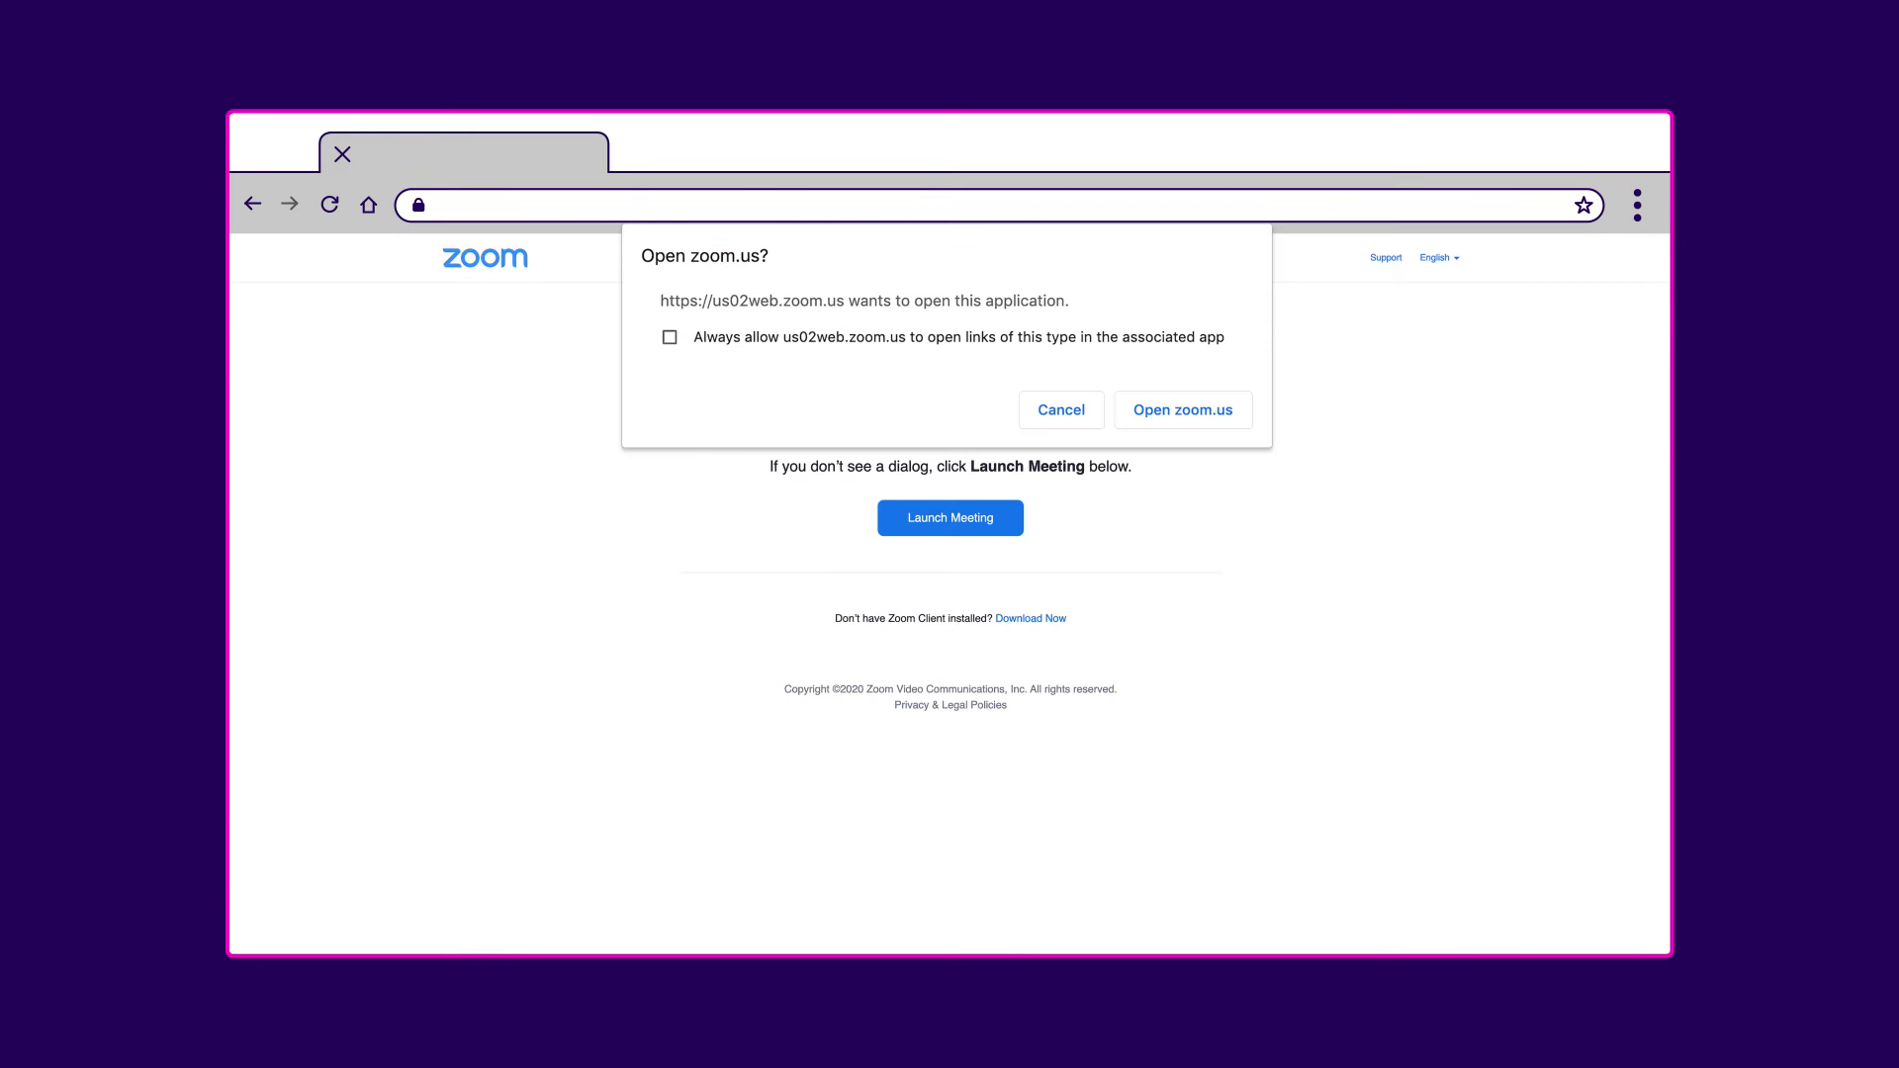